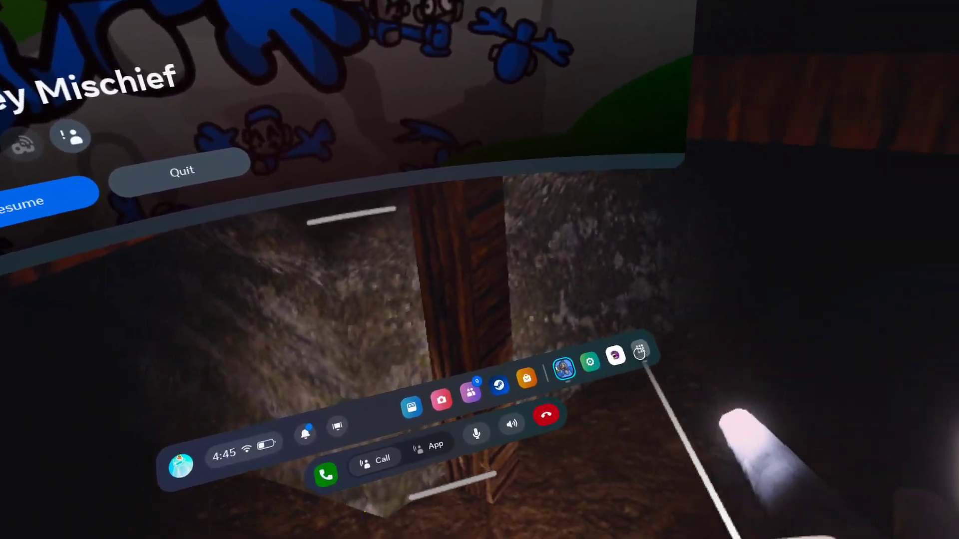
# Open the Meta Quest App Library to view installed games like Gorilla Tag and Scary Monke Horror.
pyautogui.click(578, 422)
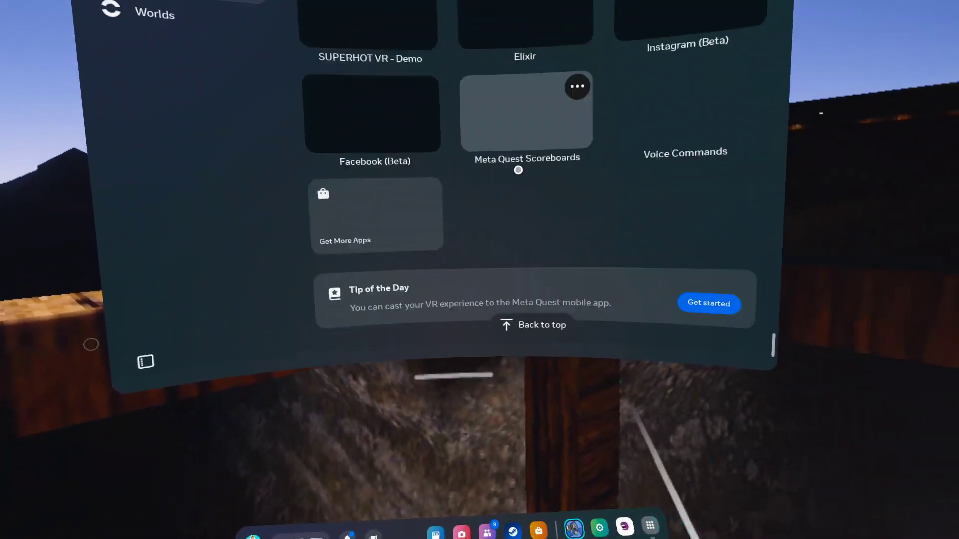
pyautogui.scroll(5, 422, 403)
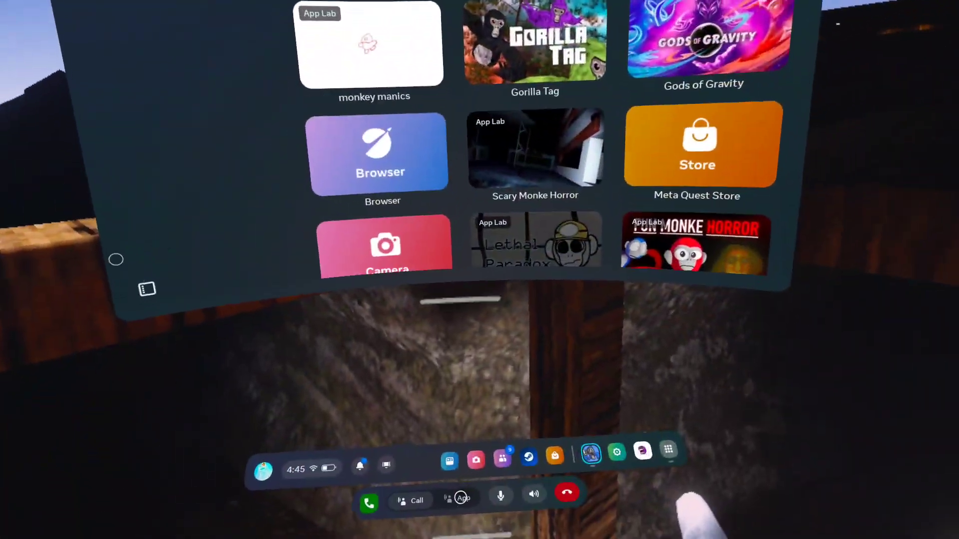